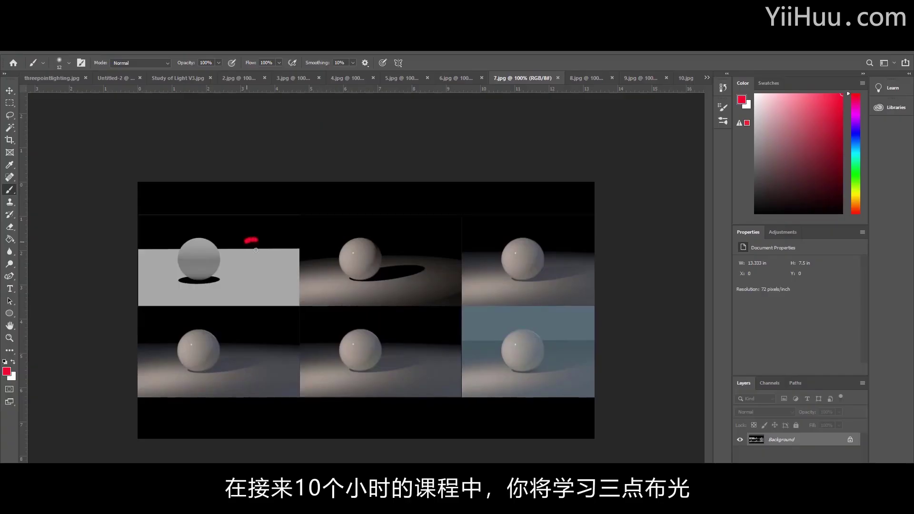
# Step: Draw a red 6 by the lower-right sphere, then undo it and delete its Brush Tool history state
pyautogui.moveTo(576, 358); pyautogui.dragTo(560, 371)
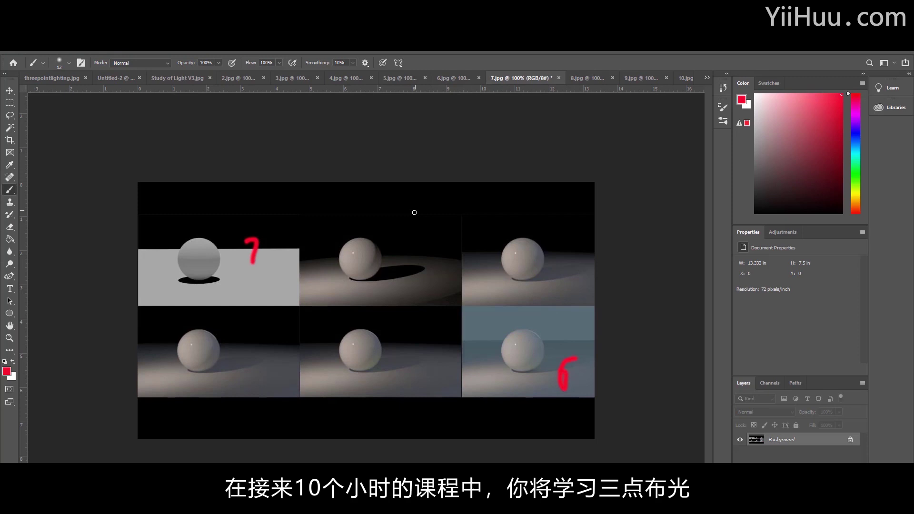
pyautogui.hotkey('ctrl', 'z')
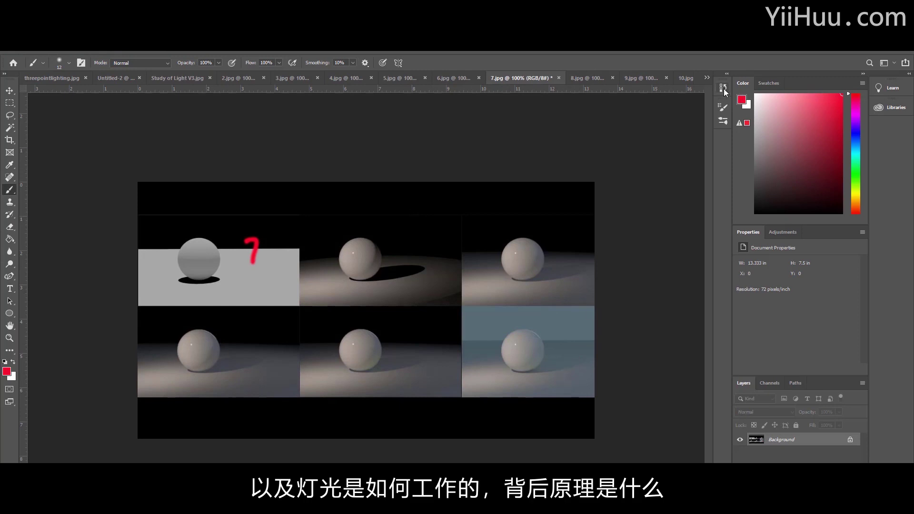
pyautogui.click(724, 89)
pyautogui.click(696, 137)
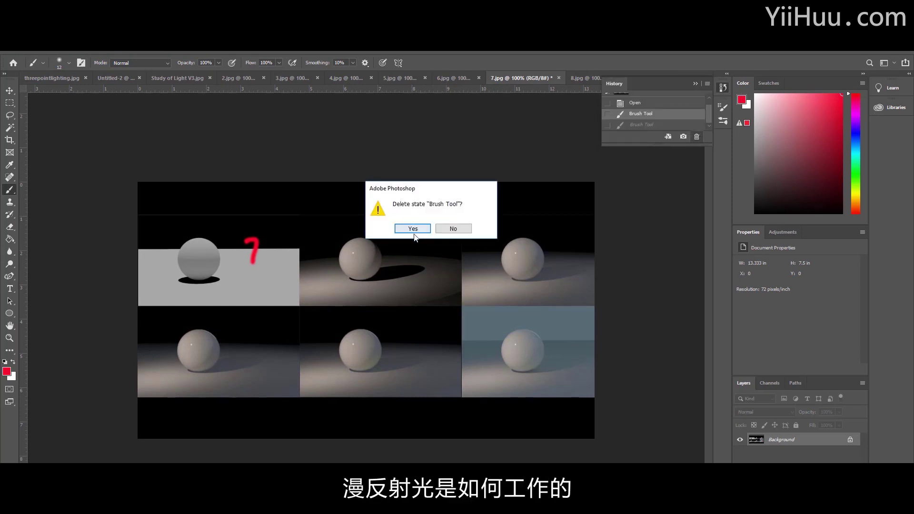
pyautogui.click(415, 228)
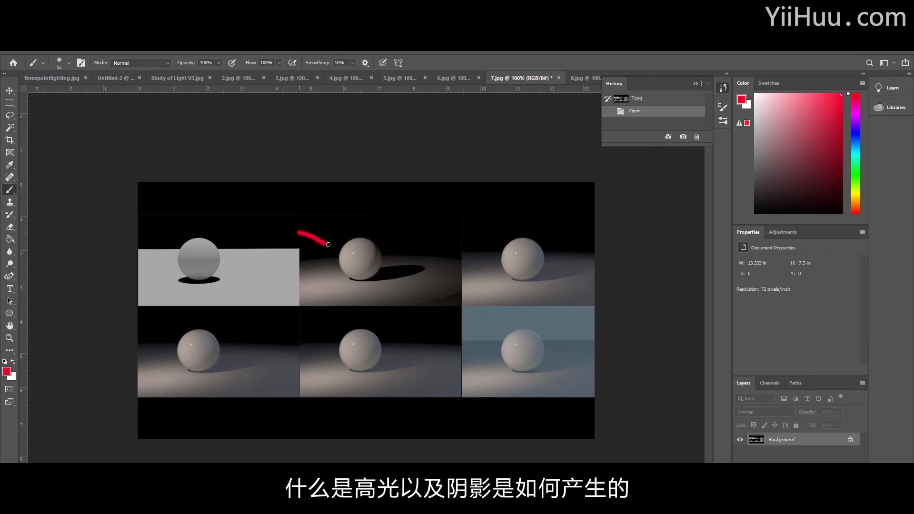
# Step: Brush a curved red arrow pointing at the top-middle sphere
pyautogui.moveTo(327, 244); pyautogui.dragTo(317, 252)
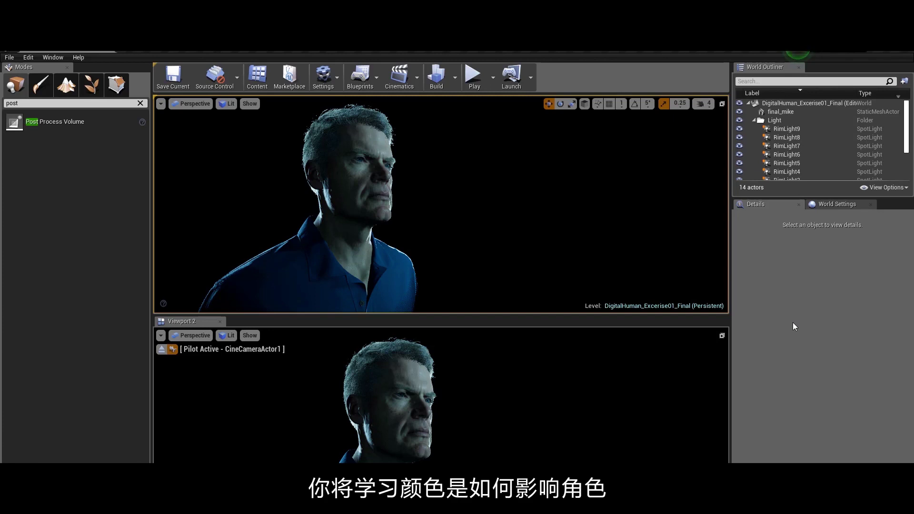
# Step: Select the KeyLight spotlight and change its Light Color from light blue to red
pyautogui.click(754, 123)
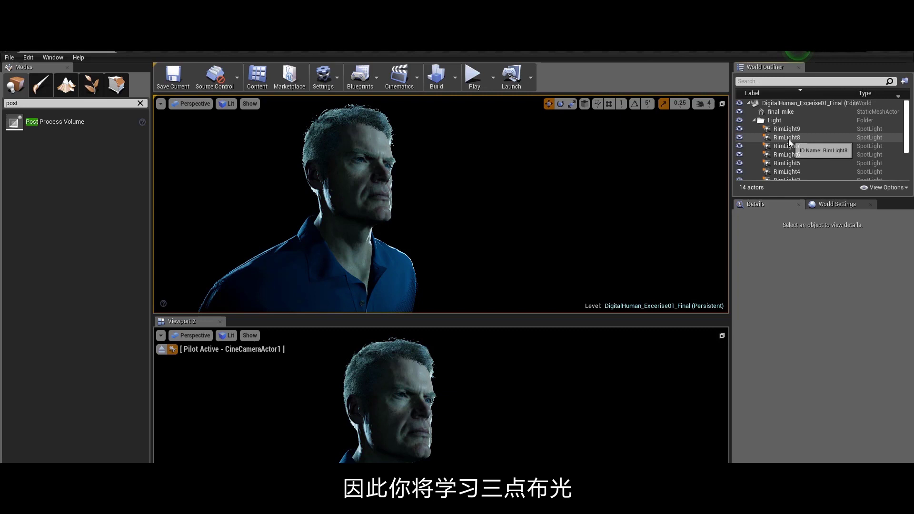
pyautogui.scroll(-2, 788, 140)
pyautogui.click(784, 155)
pyautogui.scroll(2, 785, 156)
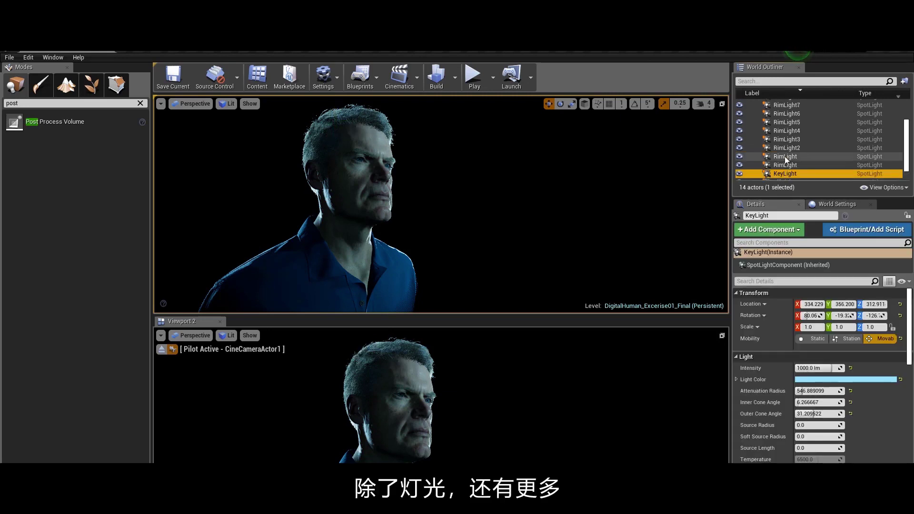
pyautogui.scroll(3, 770, 132)
pyautogui.click(754, 121)
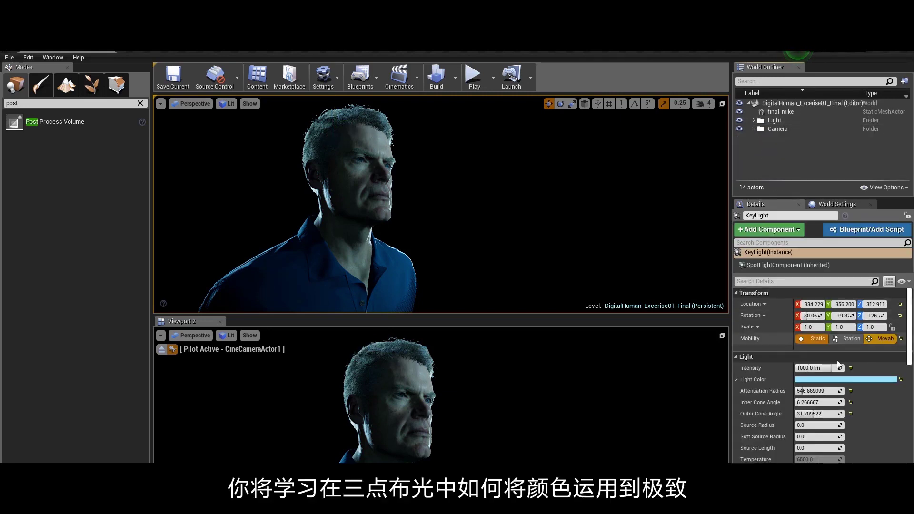
pyautogui.click(841, 385)
pyautogui.moveTo(740, 381); pyautogui.dragTo(756, 365)
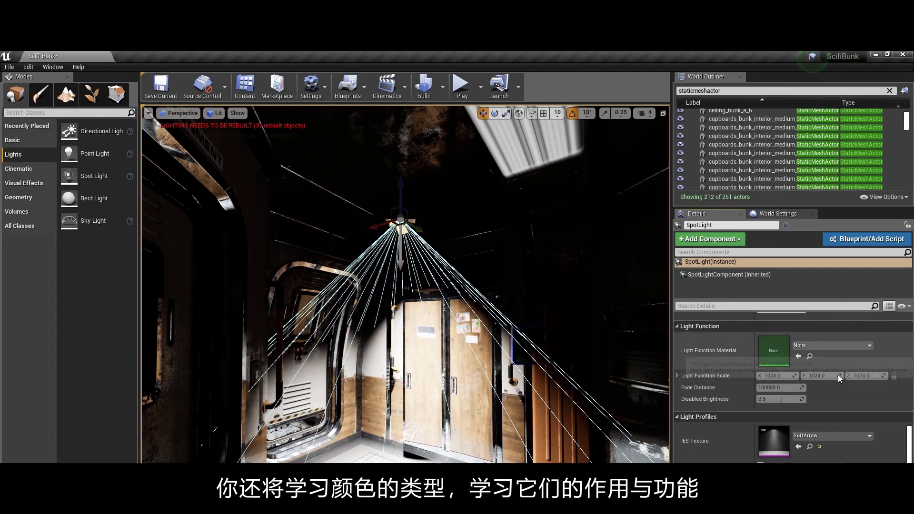
# Step: Give the corridor spotlight the ParallelBeam IES profile, then DefinedDiffuseSpot, and view the corridor
pyautogui.click(837, 437)
pyautogui.moveTo(909, 375); pyautogui.dragTo(908, 402)
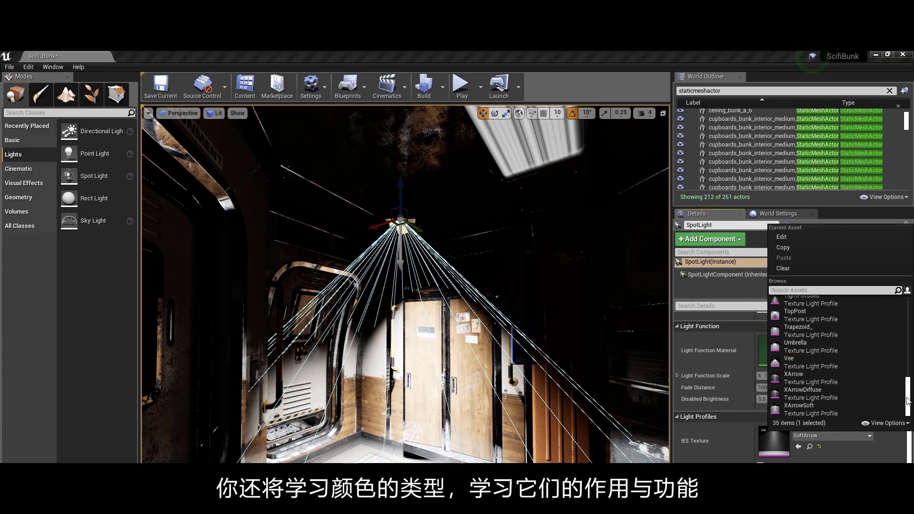
pyautogui.scroll(3, 847, 358)
pyautogui.scroll(3, 847, 359)
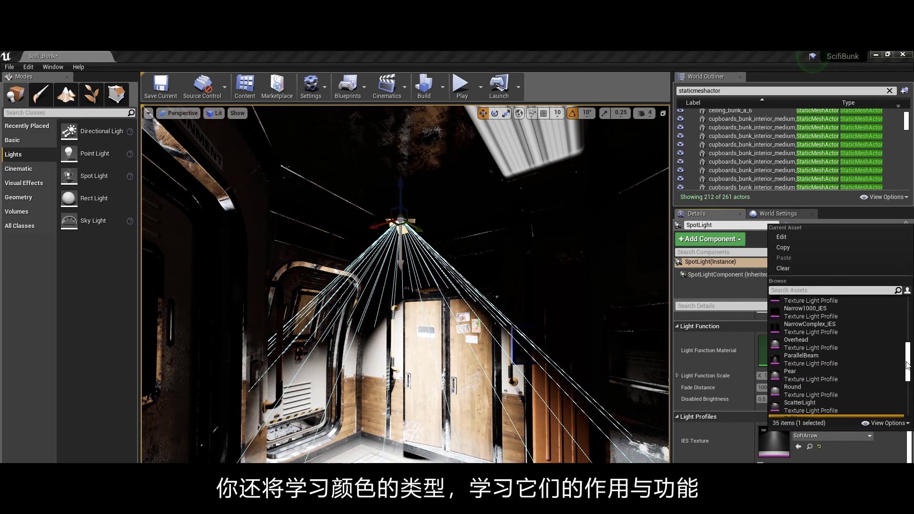
pyautogui.click(847, 358)
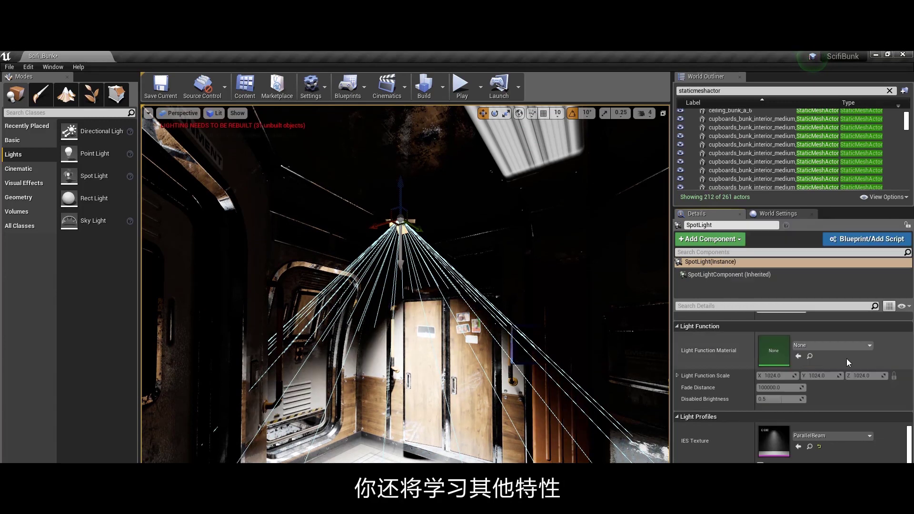
pyautogui.click(848, 438)
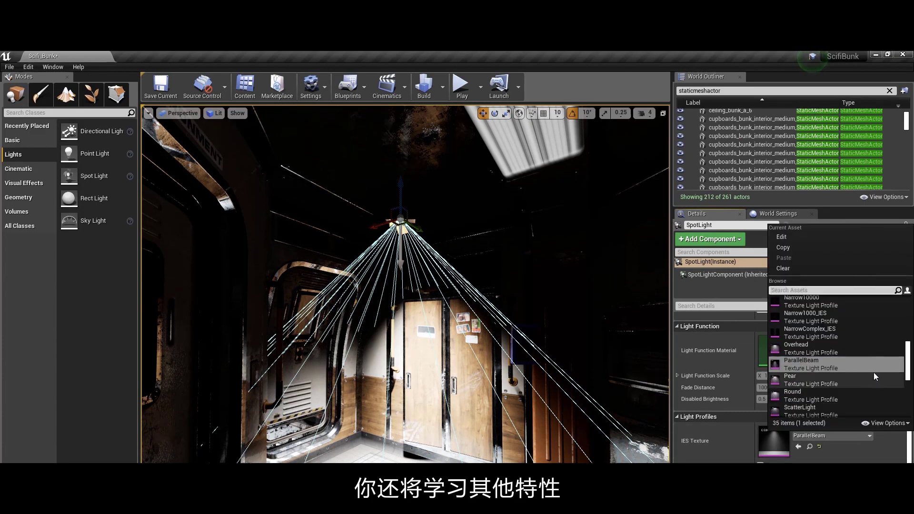
pyautogui.click(908, 365)
pyautogui.scroll(2, 909, 365)
pyautogui.scroll(2, 887, 348)
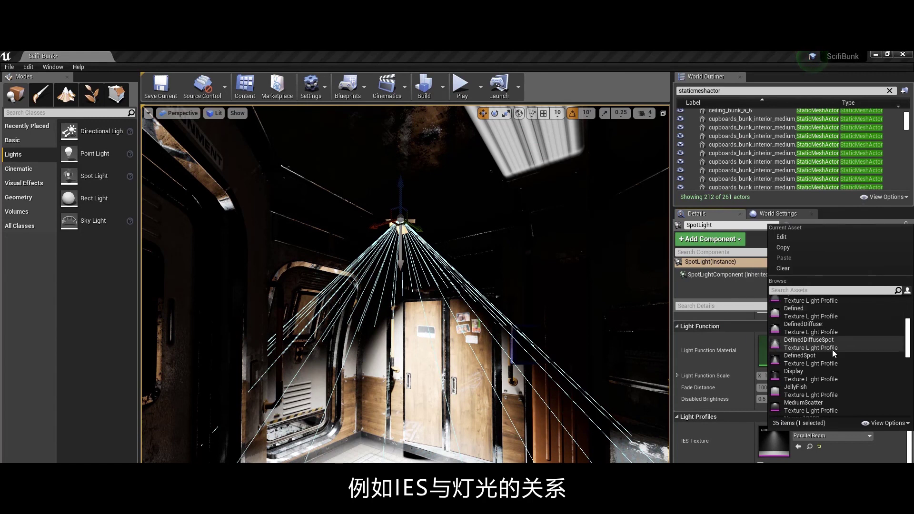
pyautogui.click(832, 349)
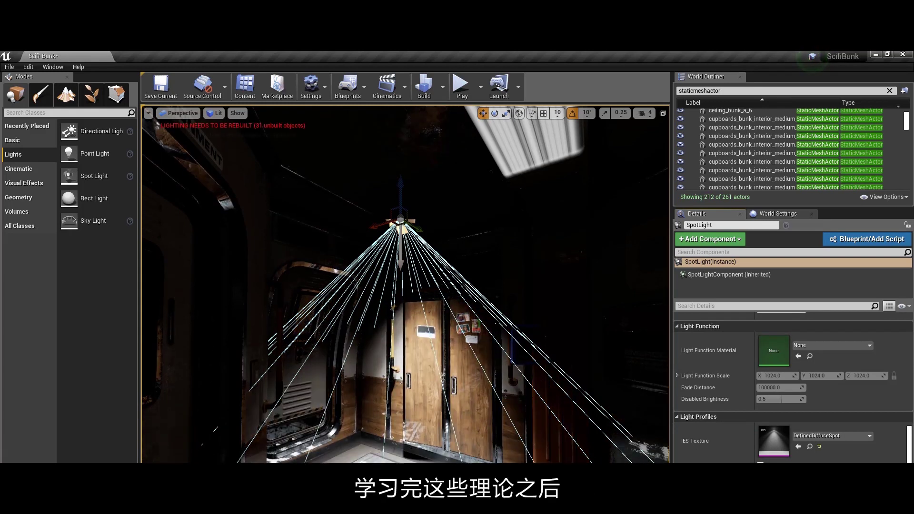
pyautogui.moveTo(459, 406); pyautogui.dragTo(459, 405, button='right')
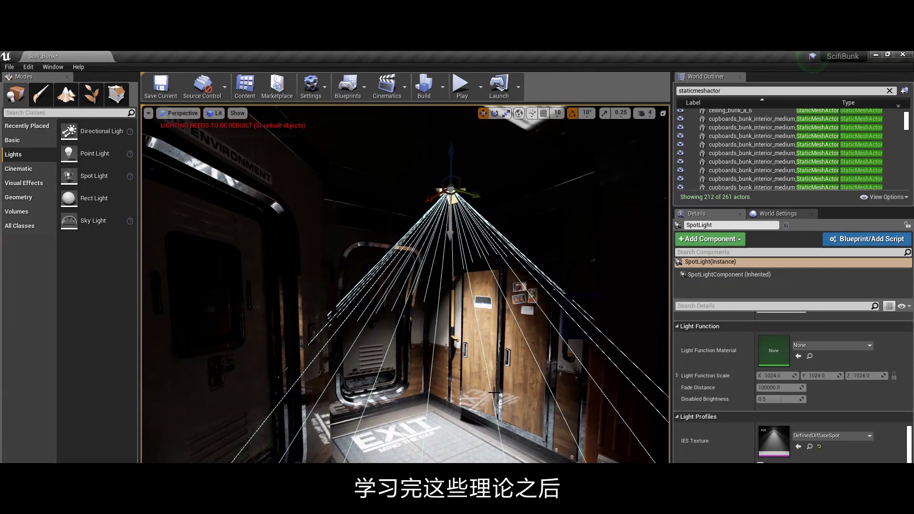
pyautogui.moveTo(451, 413); pyautogui.dragTo(445, 369, button='right')
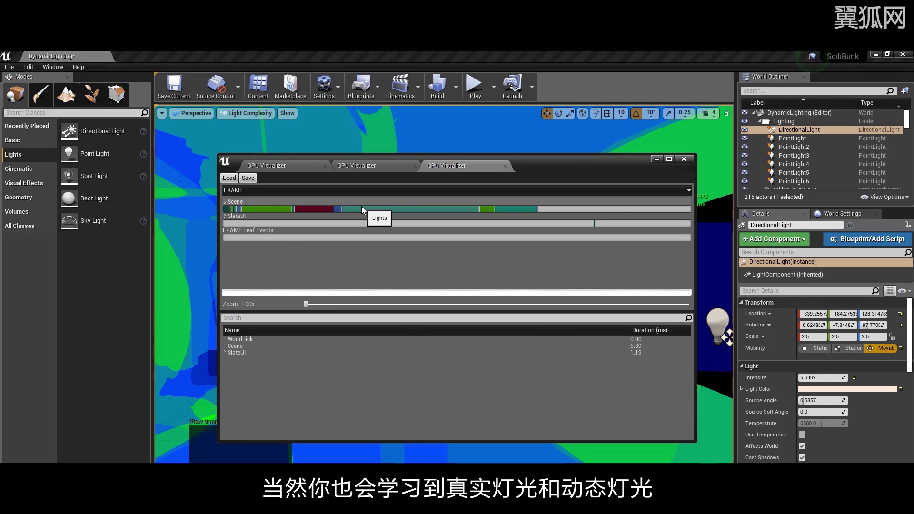
# Step: Compare Scene and Lights timings across the GPU Visualizer profiling captures
pyautogui.click(362, 208)
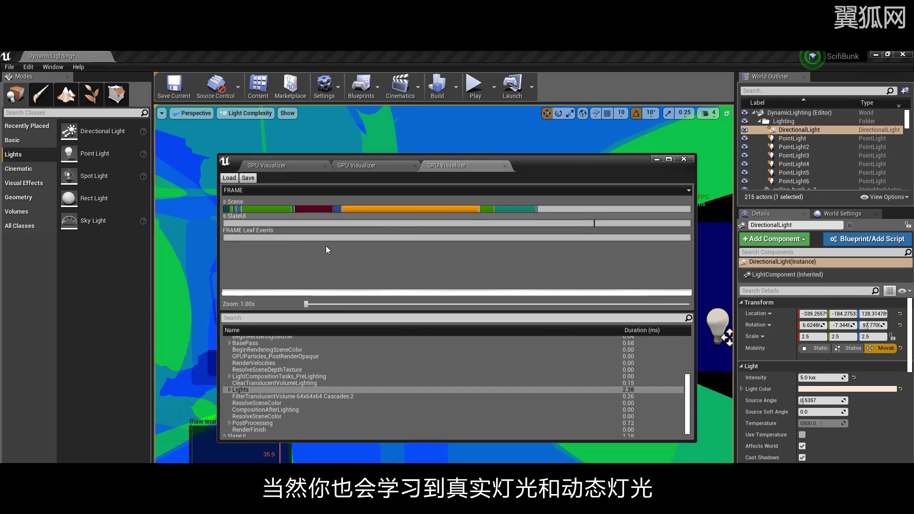
pyautogui.click(354, 164)
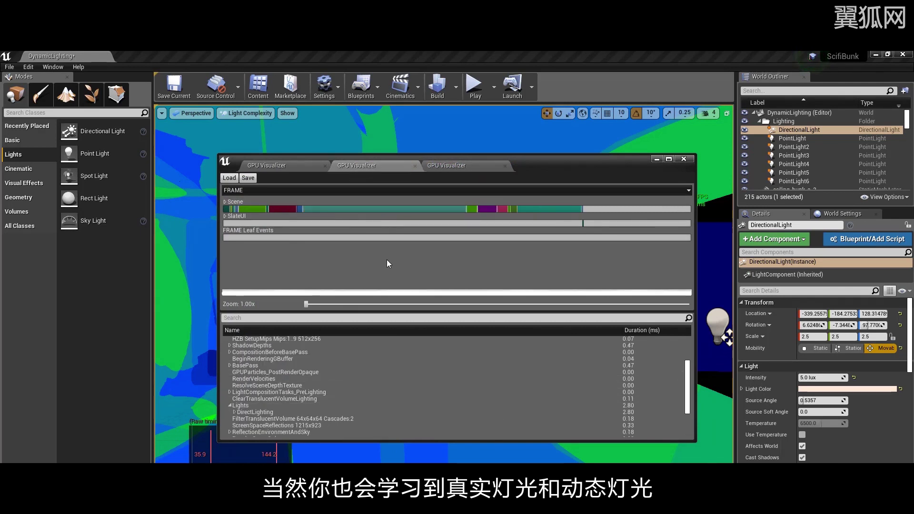
pyautogui.click(396, 208)
pyautogui.click(457, 165)
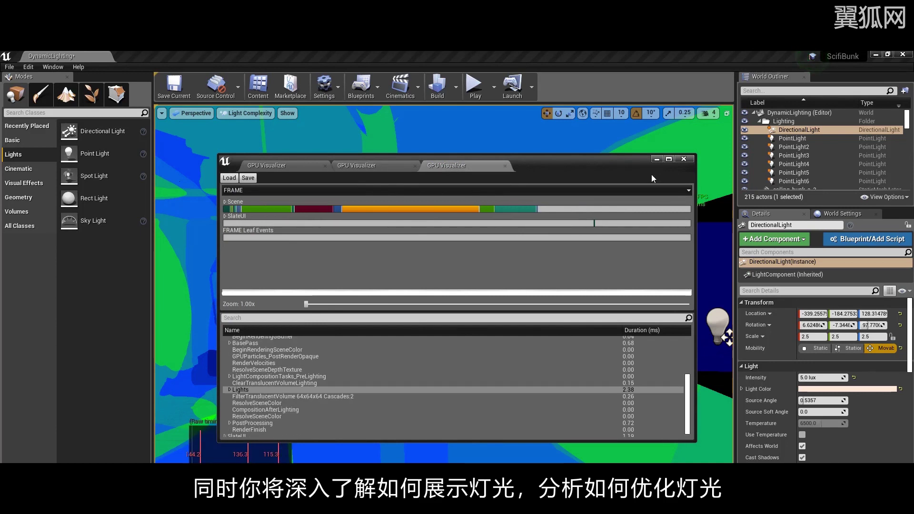
pyautogui.click(658, 159)
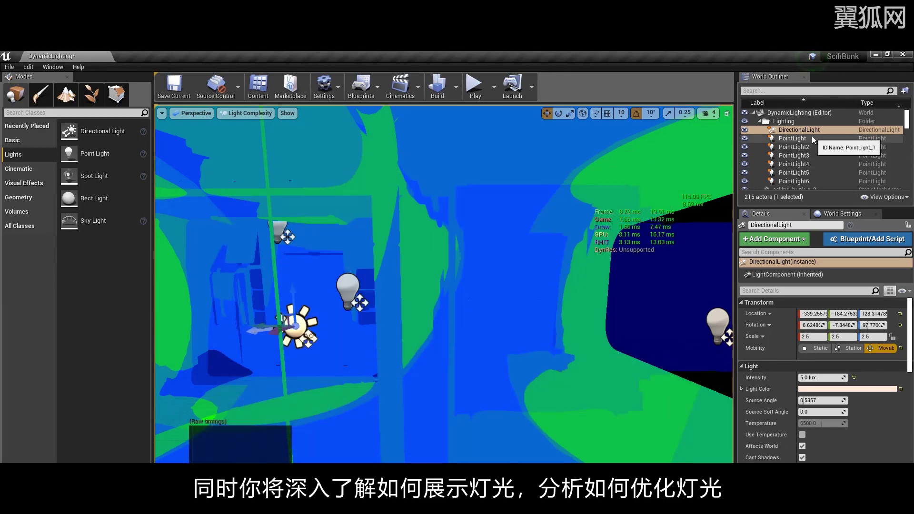
# Step: Turn off Affects World on DirectionalLight and re-profile the frame to check Lights cost
pyautogui.click(801, 446)
pyautogui.moveTo(443, 287); pyautogui.dragTo(457, 286, button='right')
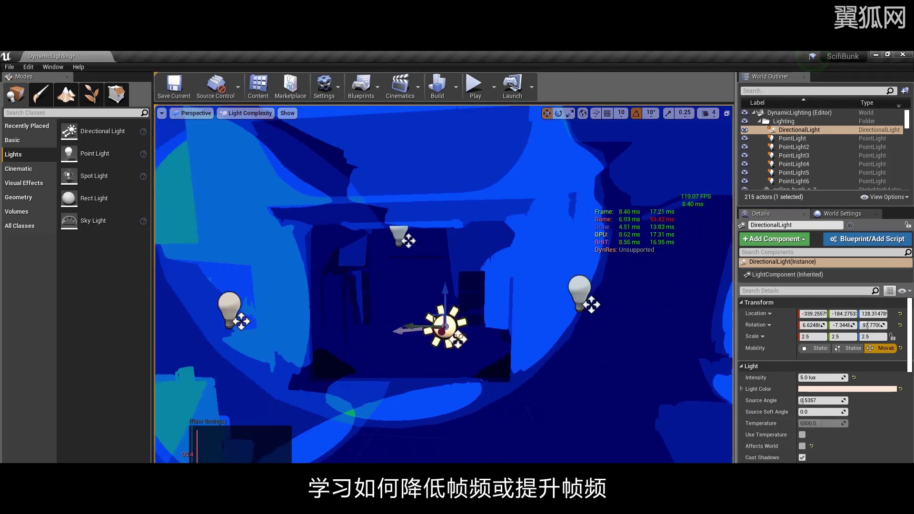
pyautogui.hotkey('ctrl', 'shift', ',')
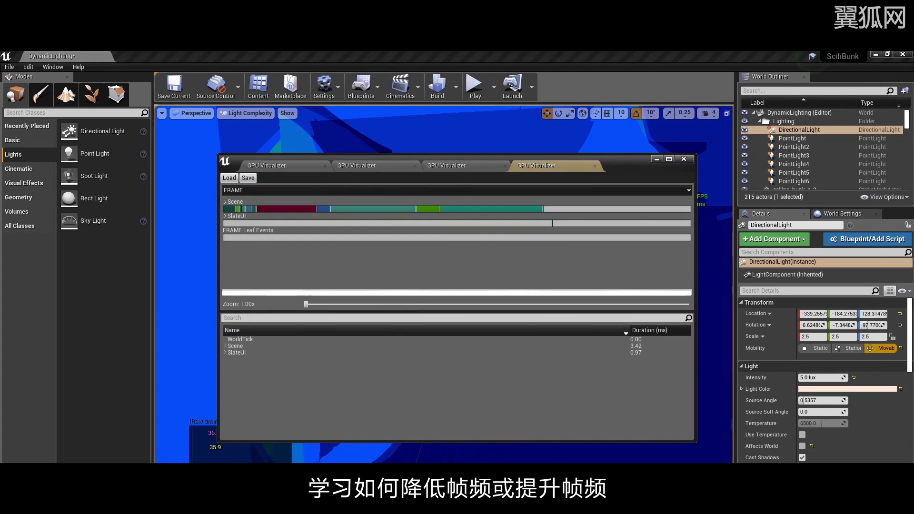
pyautogui.click(370, 210)
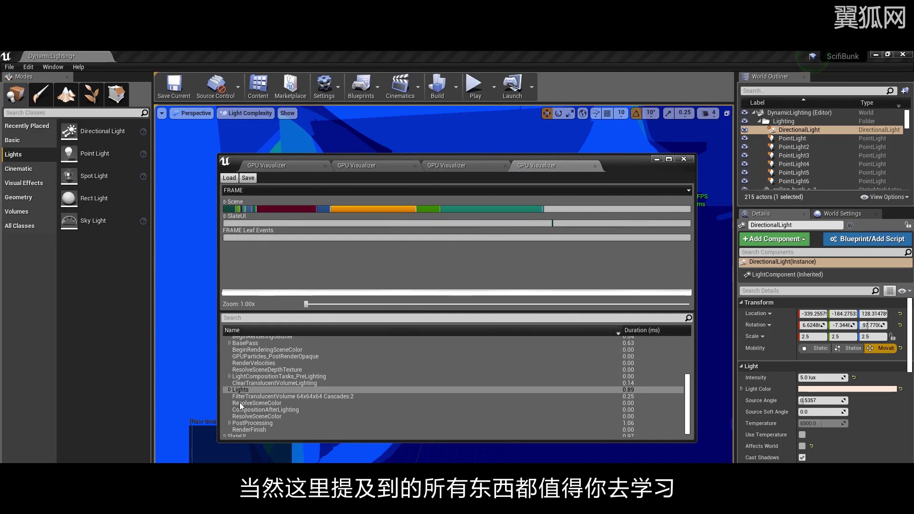
pyautogui.click(655, 159)
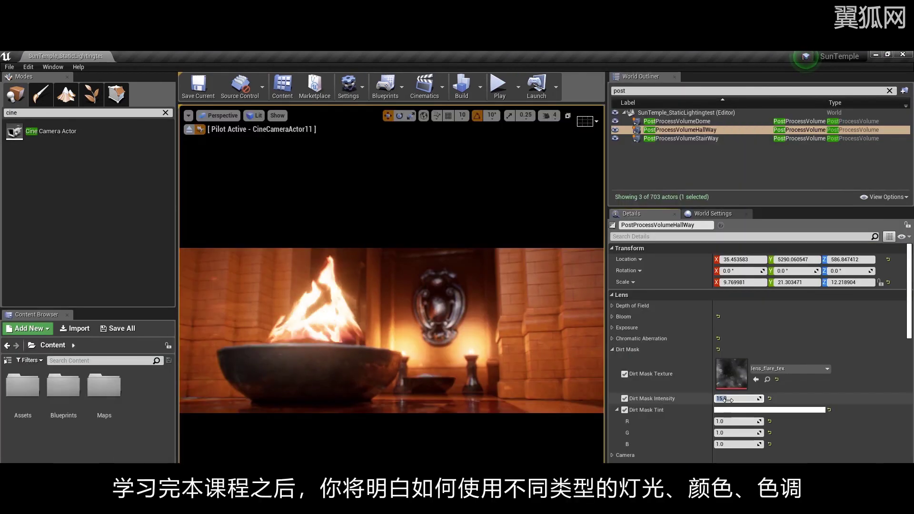
# Step: Set Dirt Mask Intensity to 15 on the StairWay and Dome post-process volumes
pyautogui.click(678, 138)
pyautogui.click(728, 399)
pyautogui.write('15')
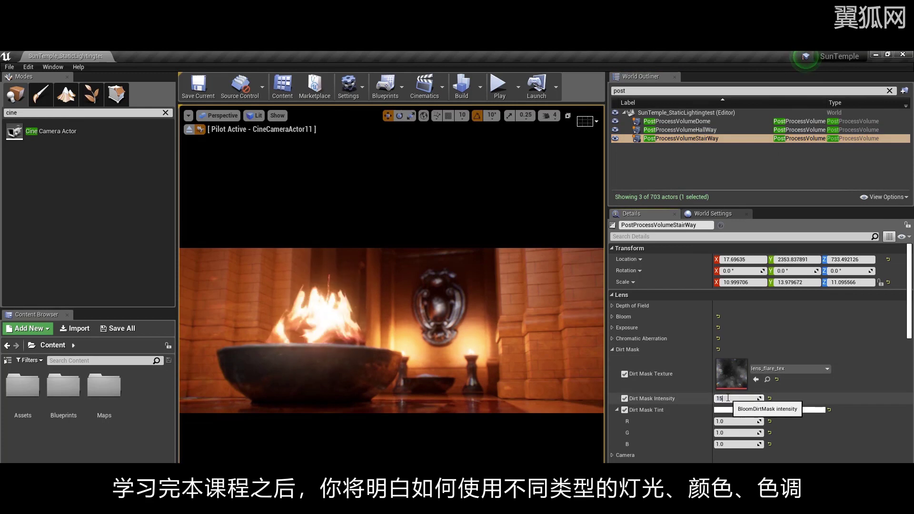
pyautogui.click(679, 121)
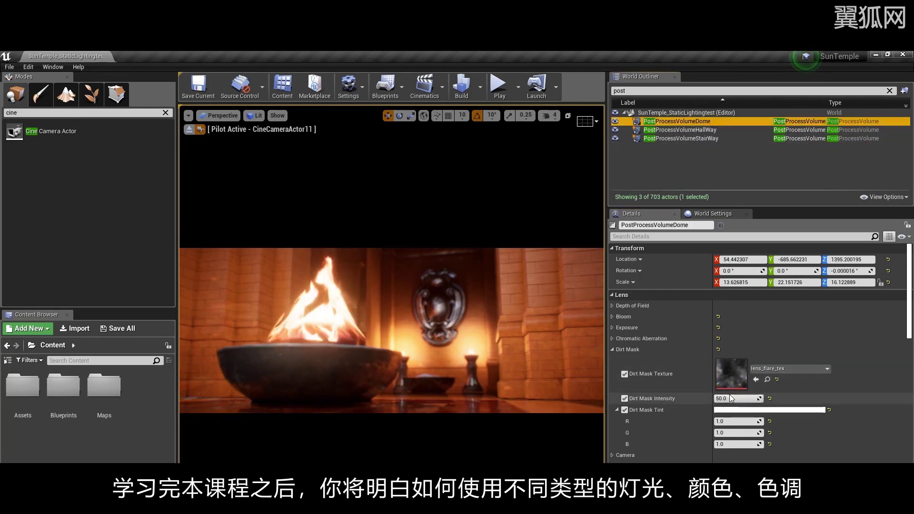
pyautogui.click(730, 397)
pyautogui.write('15')
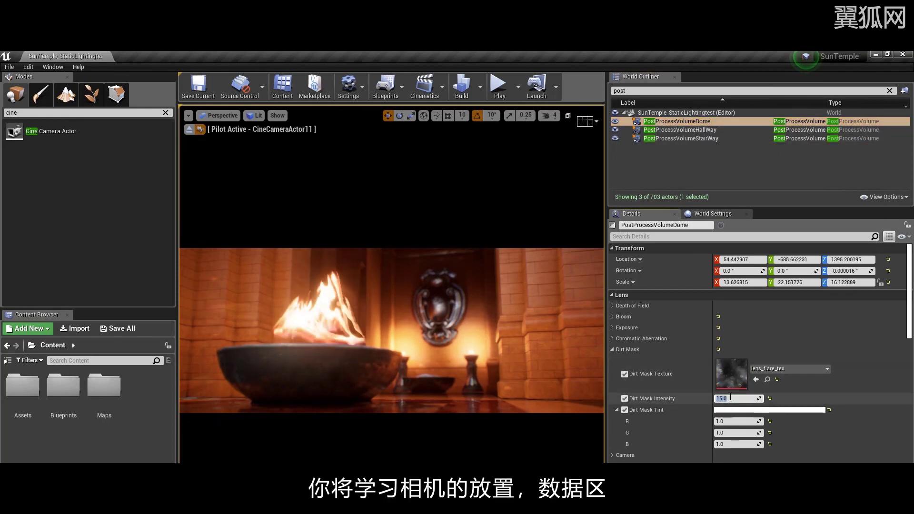
pyautogui.press('Return')
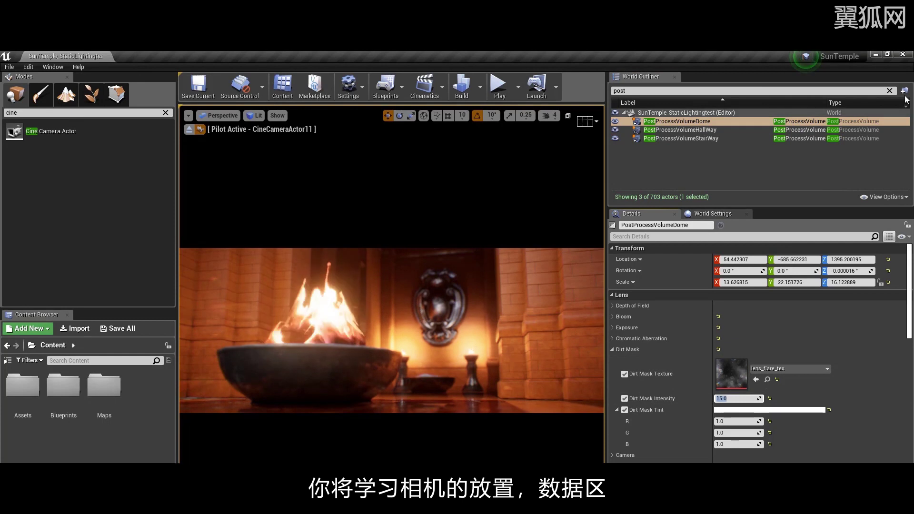
# Step: Select CineCameraActor11, widen its Sensor Width, and reposition the piloted camera
pyautogui.click(890, 91)
pyautogui.scroll(-2, 768, 149)
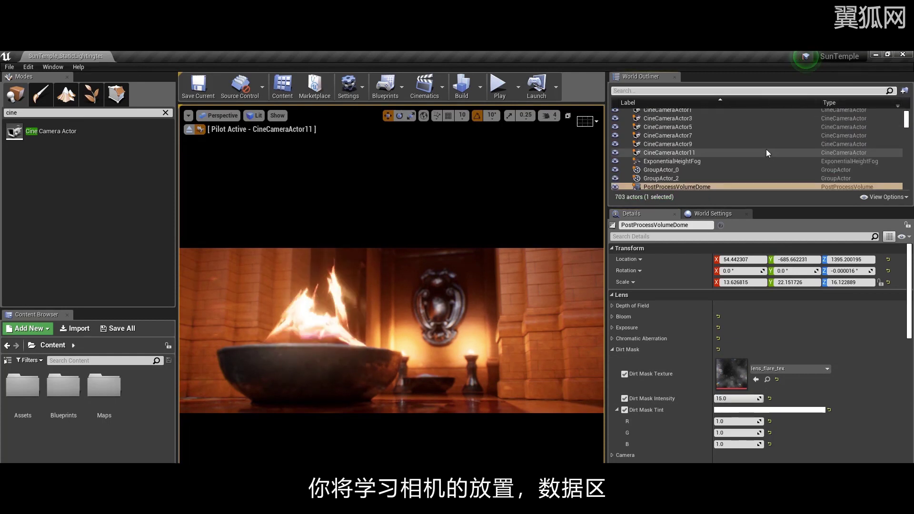
pyautogui.click(745, 152)
pyautogui.click(730, 412)
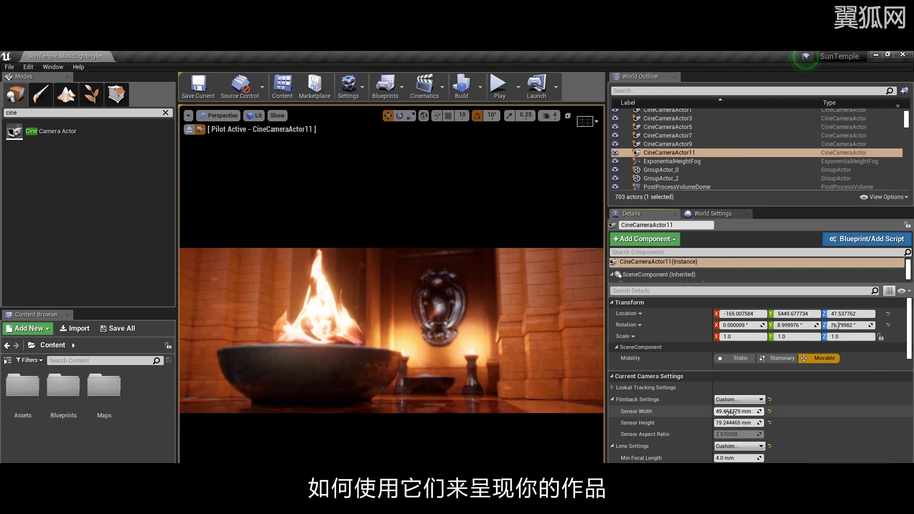
pyautogui.moveTo(731, 412); pyautogui.dragTo(731, 422)
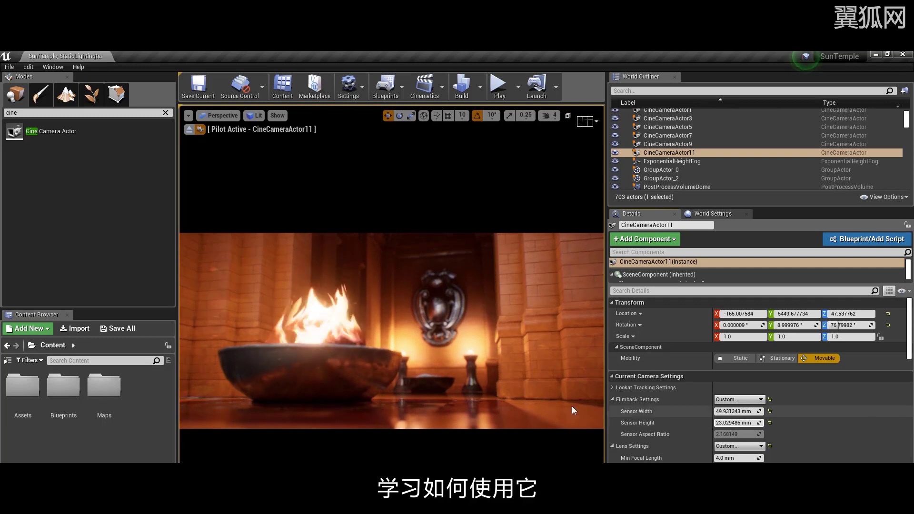
pyautogui.moveTo(793, 325); pyautogui.dragTo(806, 326)
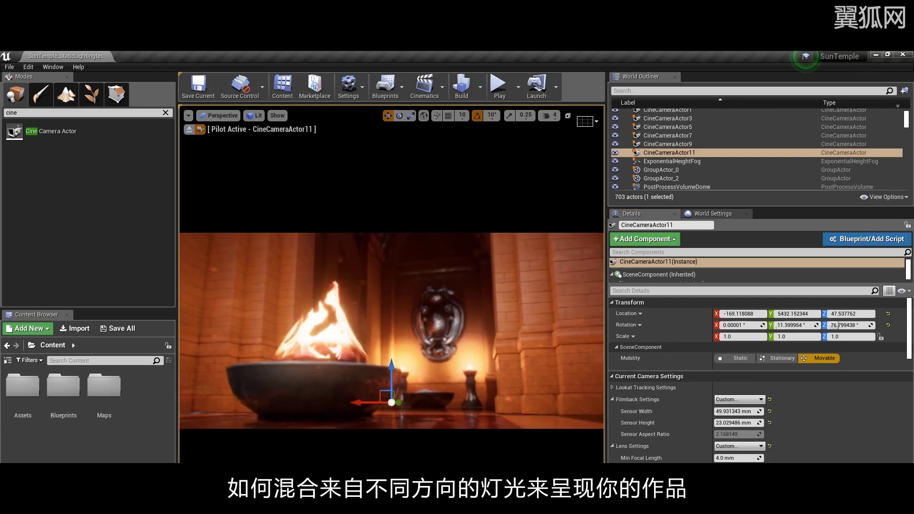
pyautogui.moveTo(432, 362); pyautogui.dragTo(436, 397)
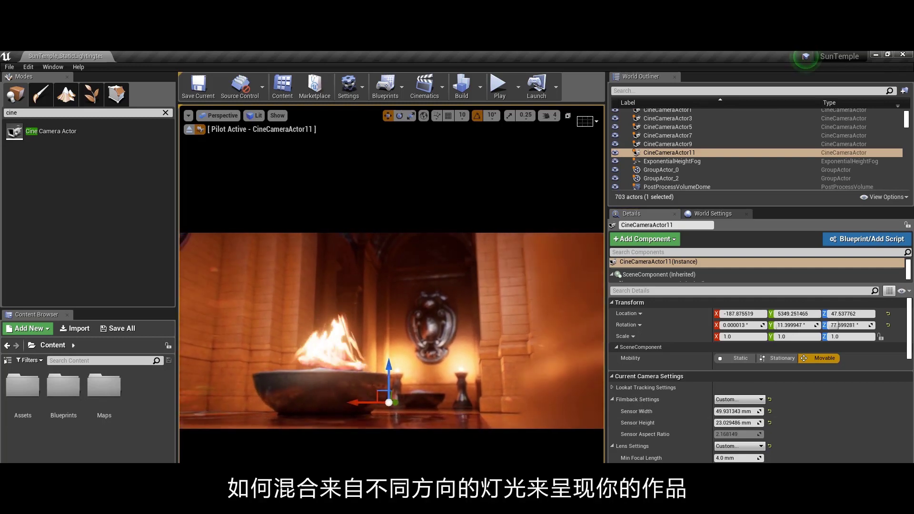
pyautogui.moveTo(414, 359); pyautogui.dragTo(435, 358, button='middle')
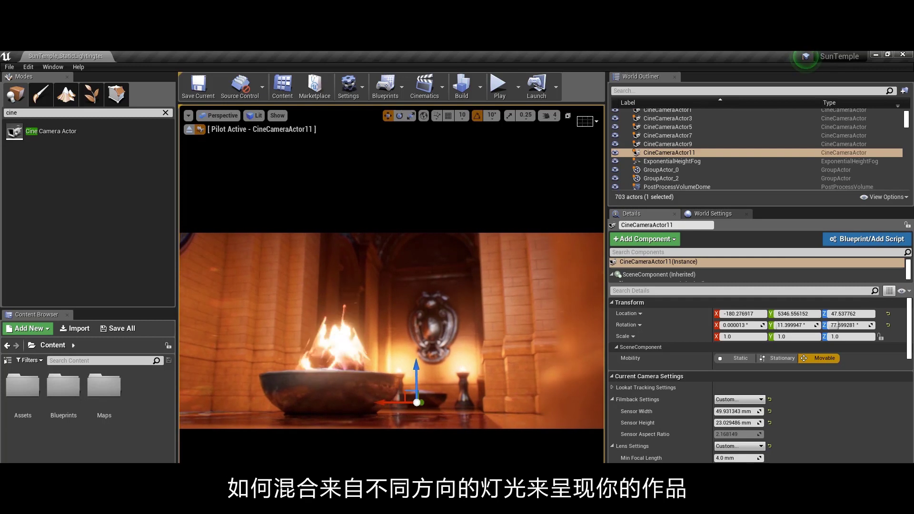
pyautogui.press('Escape')
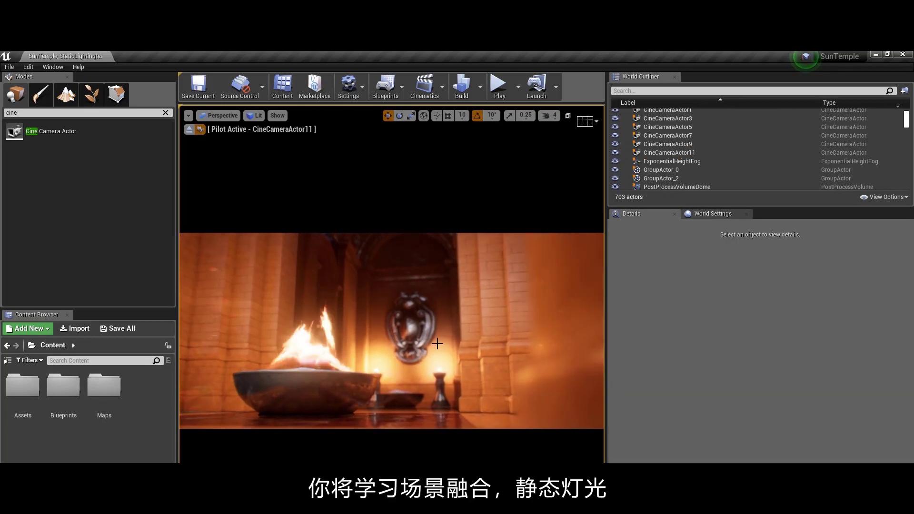
pyautogui.click(678, 155)
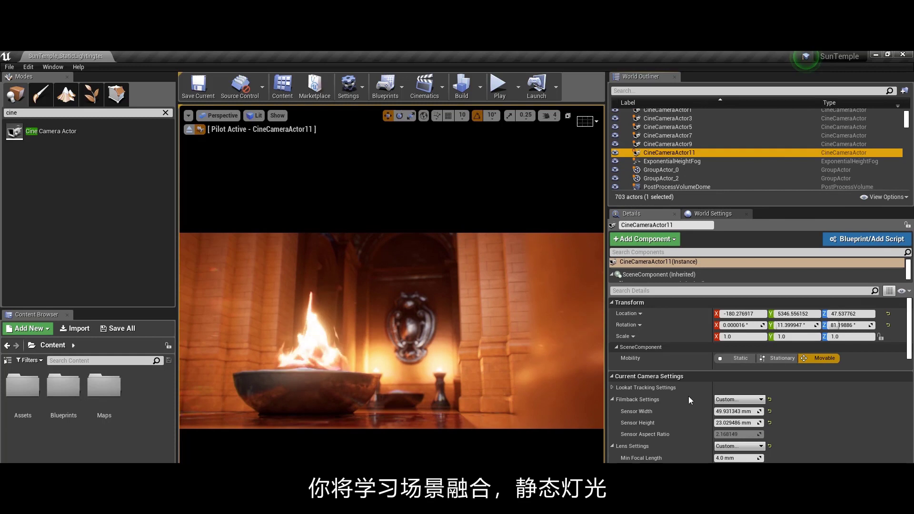
pyautogui.scroll(-1, 757, 379)
pyautogui.scroll(-1, 757, 379)
pyautogui.scroll(-1, 756, 378)
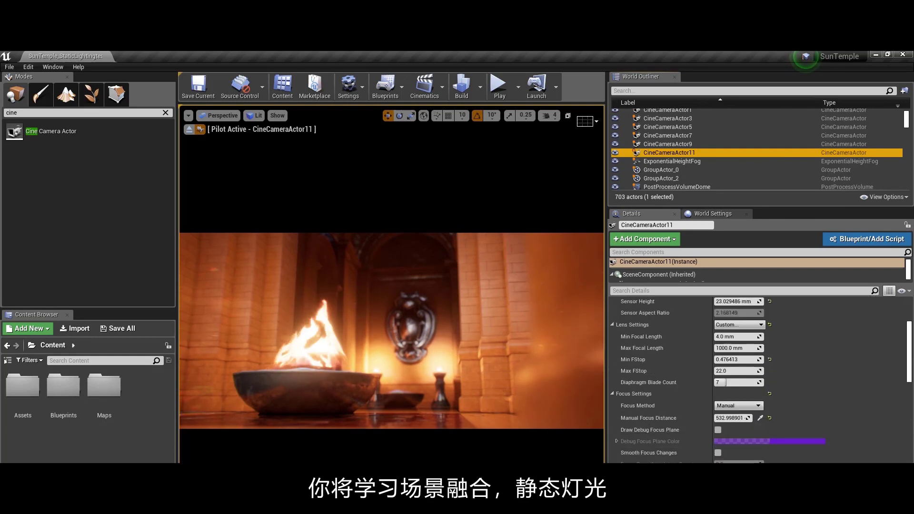